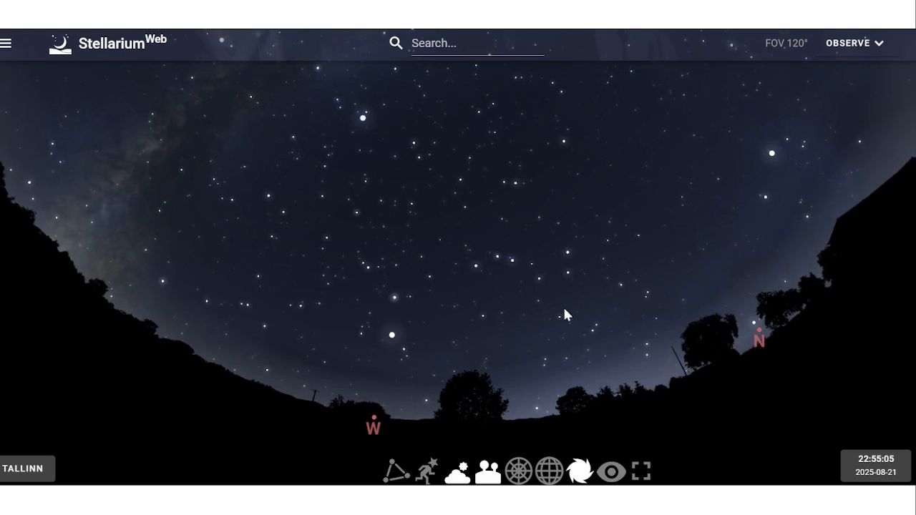
- Frame the western sky above the horizon in the star map, zoomed in to a field of view of about 106°
{"action": "left_click_drag", "start_coordinate": [480, 366], "coordinate": [510, 348]}
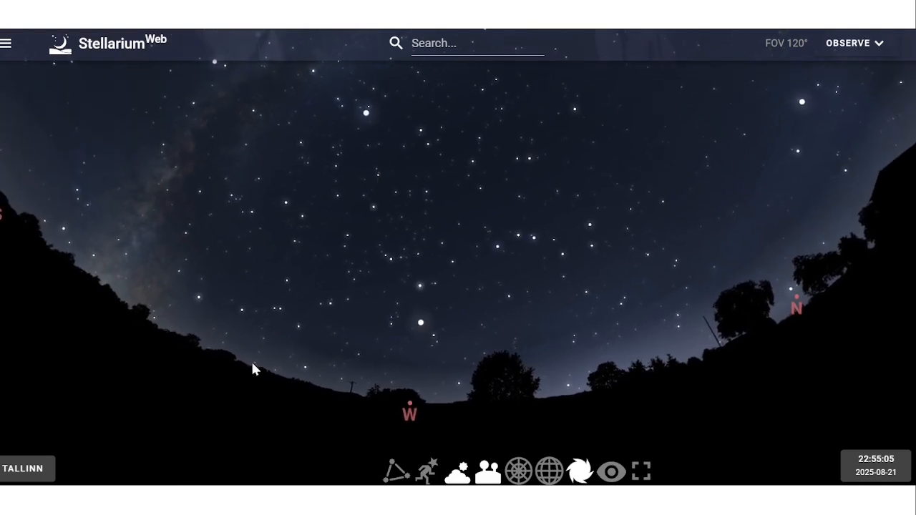
{"action": "scroll", "coordinate": [305, 344], "scroll_direction": "up", "scroll_amount": 1}
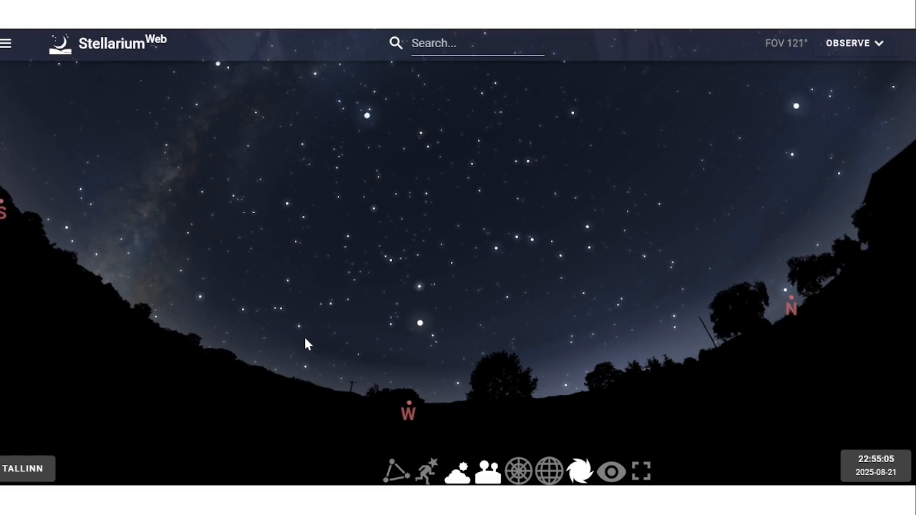
{"action": "scroll", "coordinate": [304, 344], "scroll_direction": "up", "scroll_amount": 3}
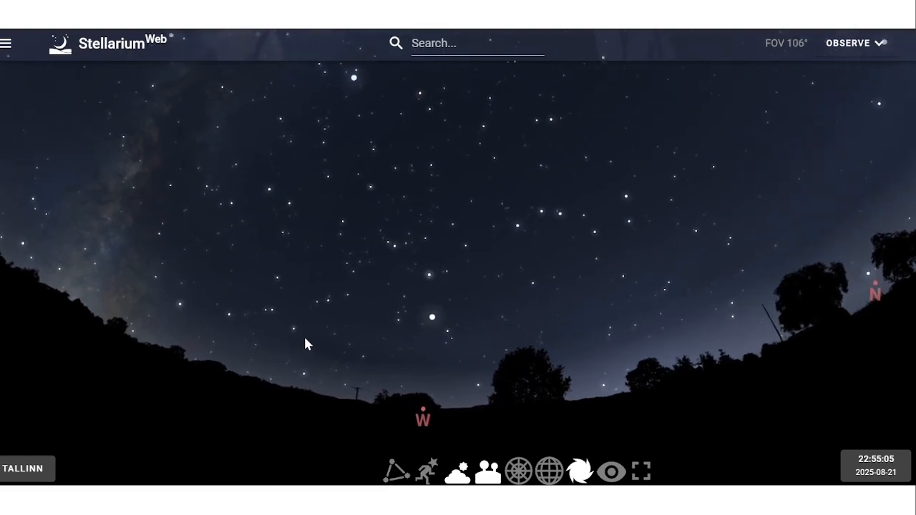
{"action": "left_click_drag", "start_coordinate": [305, 344], "coordinate": [358, 352]}
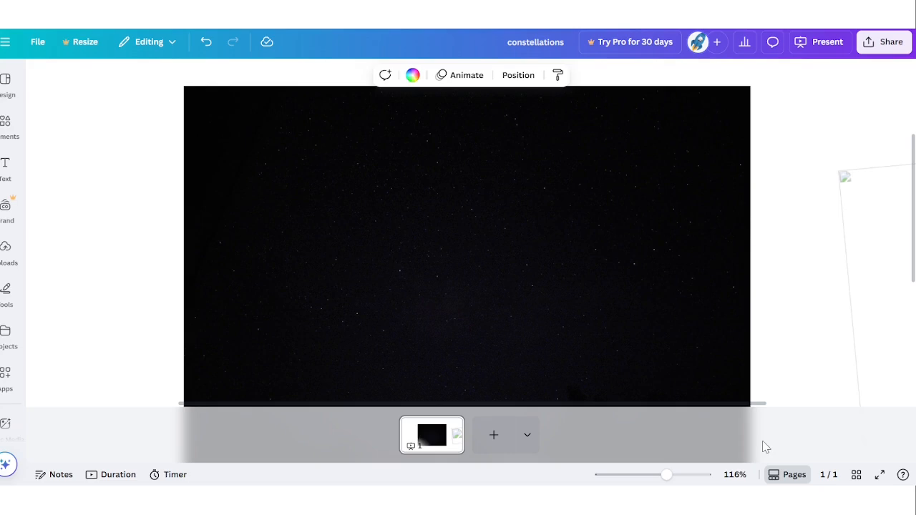
- Switch to the Canva constellations design, paste the star map screenshot over the night-sky photo and set its transparency to 49
{"action": "key", "text": "ctrl+v"}
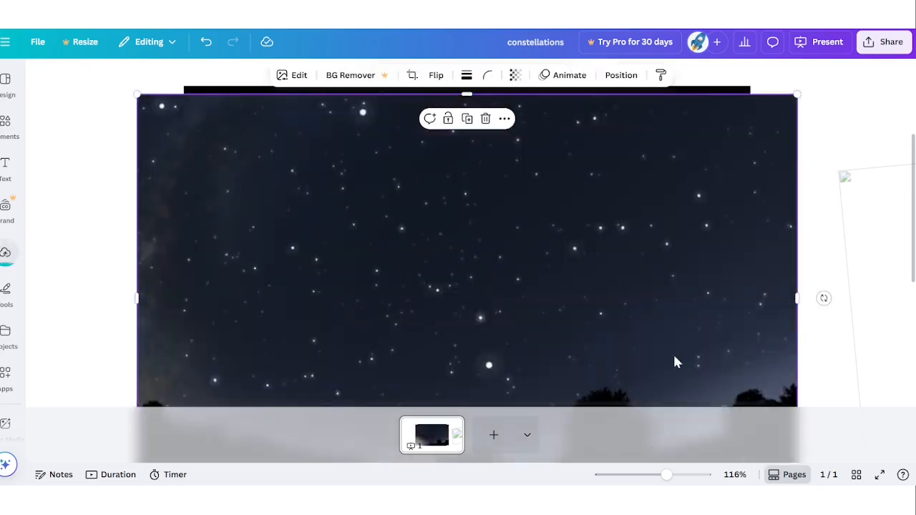
{"action": "left_click", "coordinate": [515, 76]}
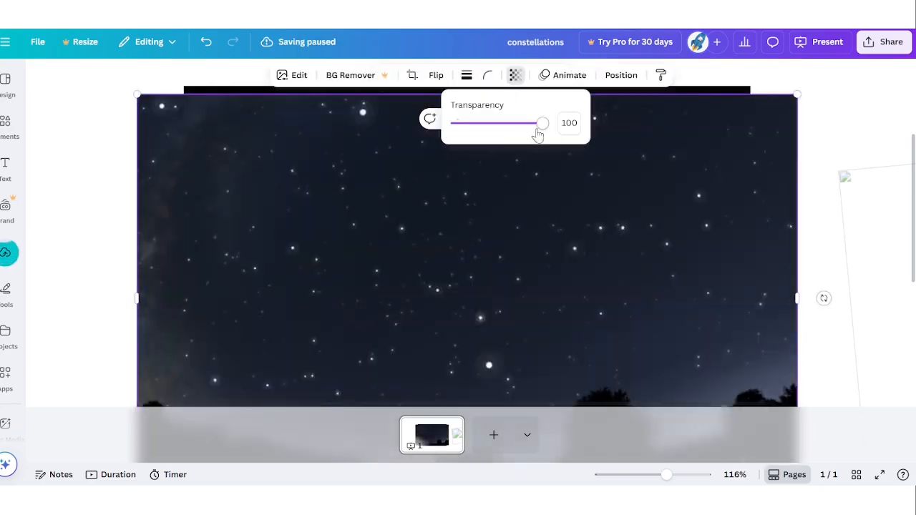
{"action": "left_click_drag", "start_coordinate": [542, 129], "coordinate": [503, 125]}
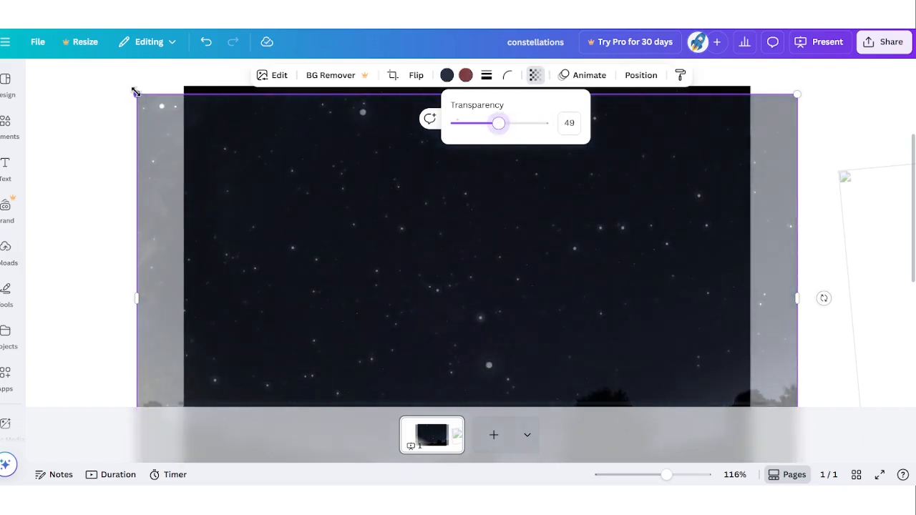
- Shrink the pasted star map from its upper-left corner and shift it over the right part of the photo
{"action": "left_click_drag", "start_coordinate": [134, 92], "coordinate": [284, 181]}
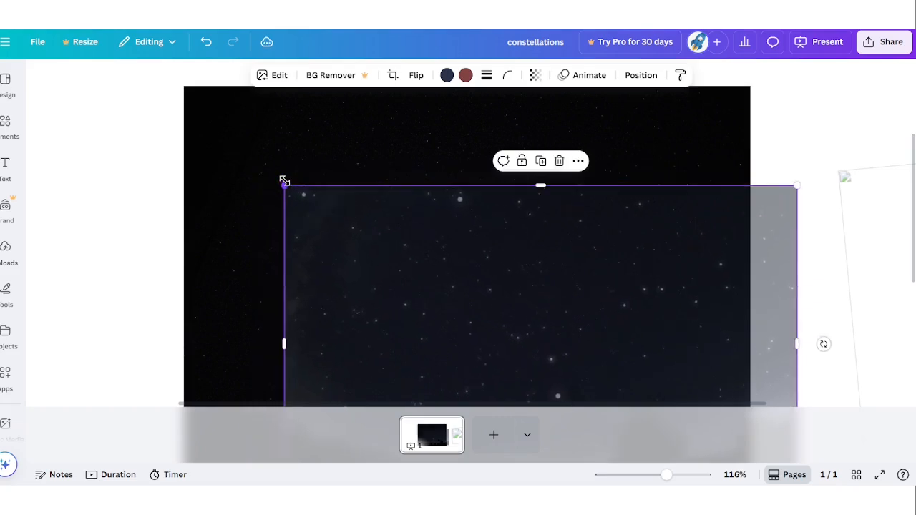
{"action": "left_click_drag", "start_coordinate": [508, 251], "coordinate": [603, 190]}
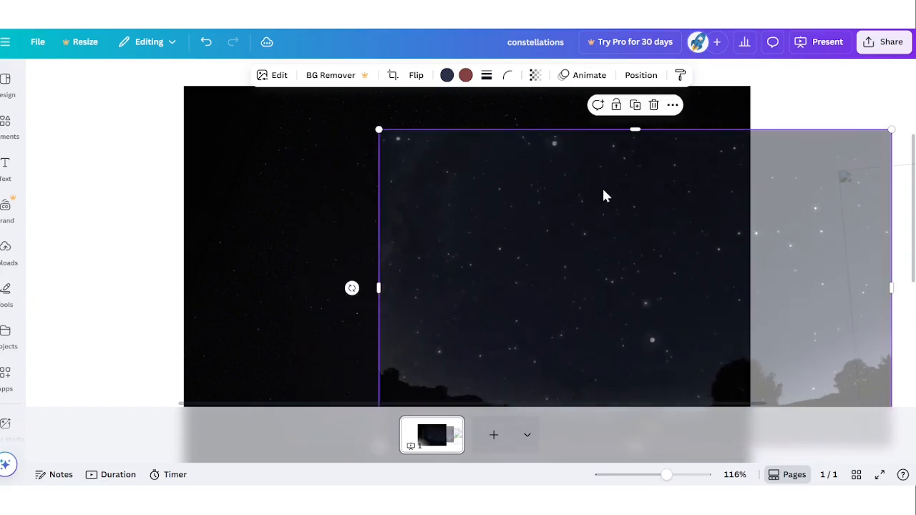
{"action": "scroll", "coordinate": [603, 196], "scroll_direction": "down", "scroll_amount": 5}
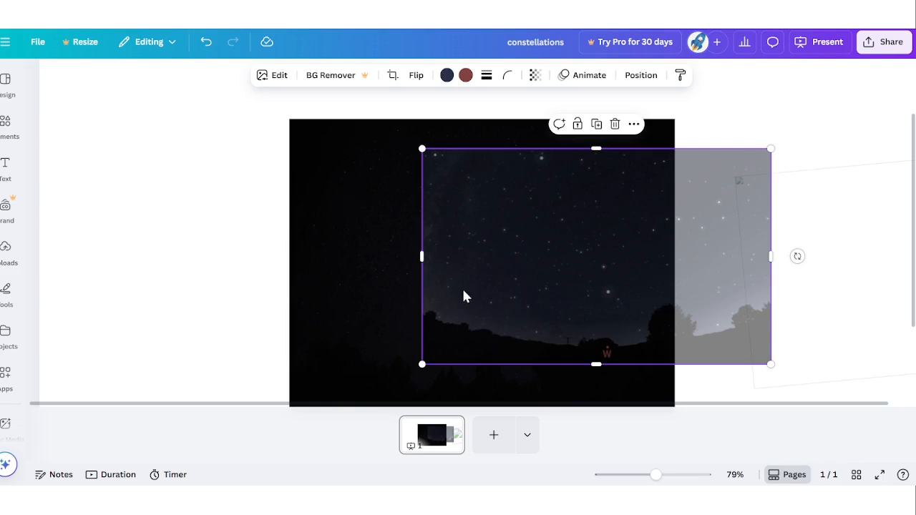
- Move the star map off the photo's left side and examine the stars in the uncovered photo
{"action": "left_click_drag", "start_coordinate": [463, 295], "coordinate": [208, 264]}
{"action": "left_click_drag", "start_coordinate": [370, 289], "coordinate": [210, 268]}
{"action": "left_click_drag", "start_coordinate": [262, 284], "coordinate": [198, 278]}
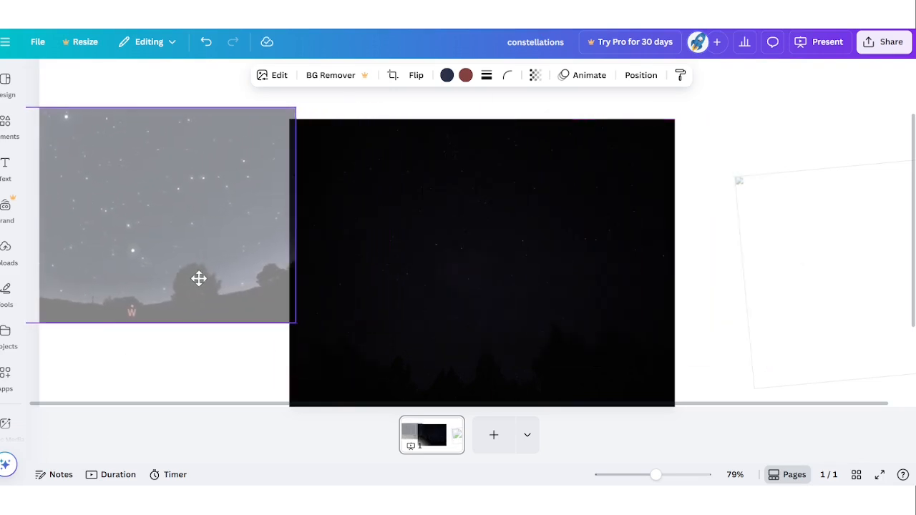
{"action": "scroll", "coordinate": [499, 272], "scroll_direction": "up", "scroll_amount": 5}
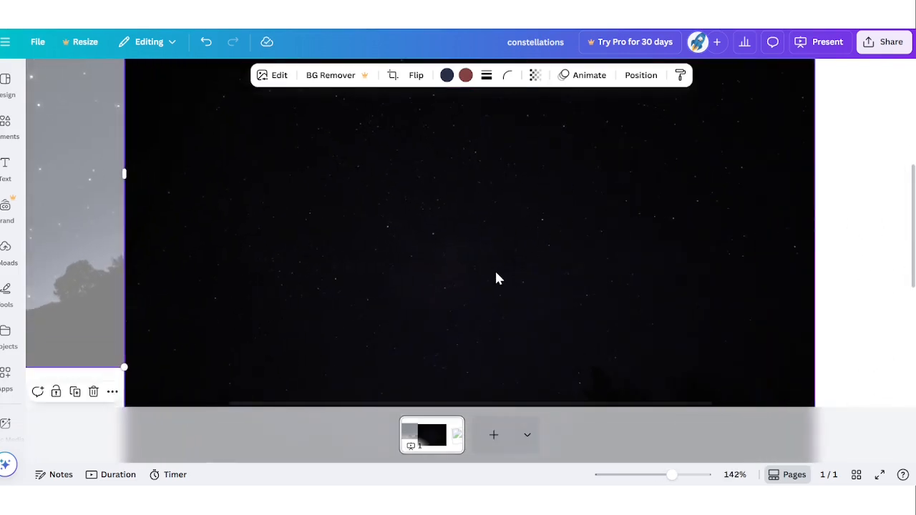
{"action": "scroll", "coordinate": [498, 279], "scroll_direction": "down", "scroll_amount": 5}
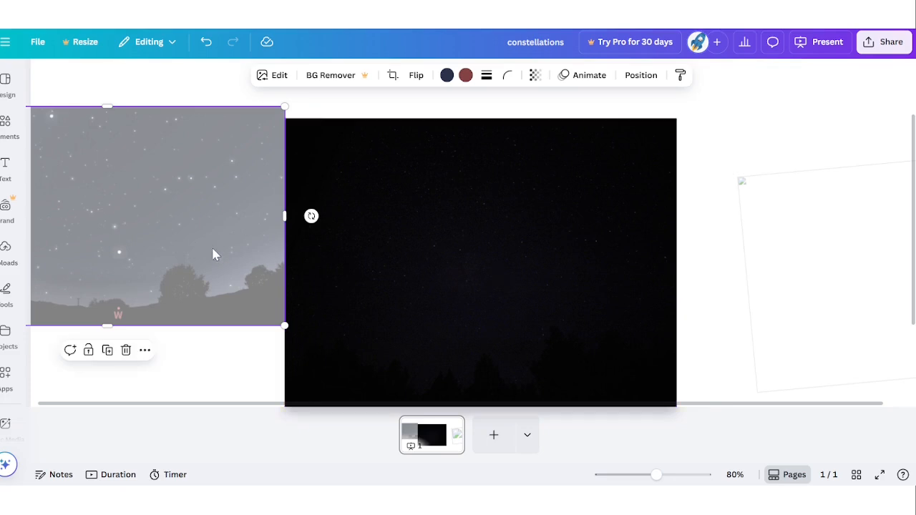
- Lay the star map back over the photo and shift it until its right edge meets the photo's right edge
{"action": "scroll", "coordinate": [212, 254], "scroll_direction": "down", "scroll_amount": 2}
{"action": "left_click_drag", "start_coordinate": [199, 254], "coordinate": [563, 307]}
{"action": "scroll", "coordinate": [562, 307], "scroll_direction": "up", "scroll_amount": 5}
{"action": "scroll", "coordinate": [562, 308], "scroll_direction": "up", "scroll_amount": 2}
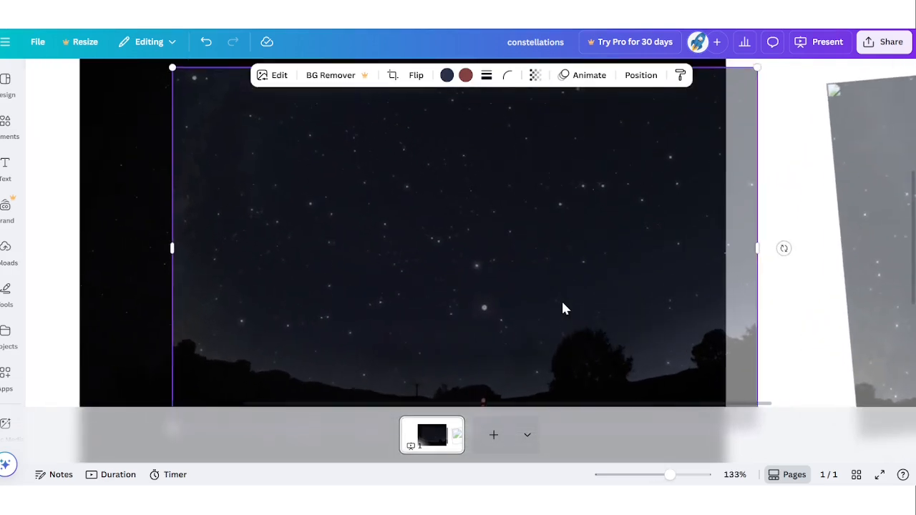
{"action": "left_click_drag", "start_coordinate": [529, 268], "coordinate": [588, 238]}
{"action": "scroll", "coordinate": [587, 238], "scroll_direction": "down", "scroll_amount": 5}
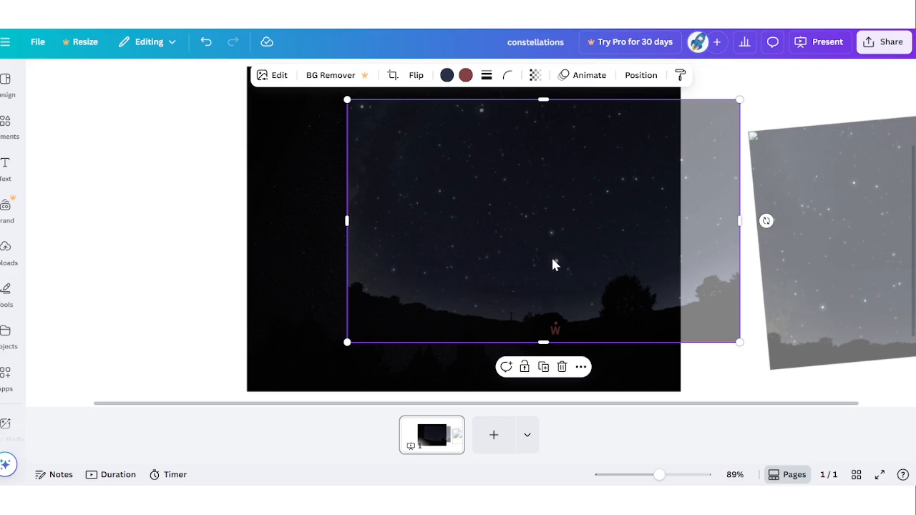
{"action": "left_click_drag", "start_coordinate": [555, 264], "coordinate": [500, 265]}
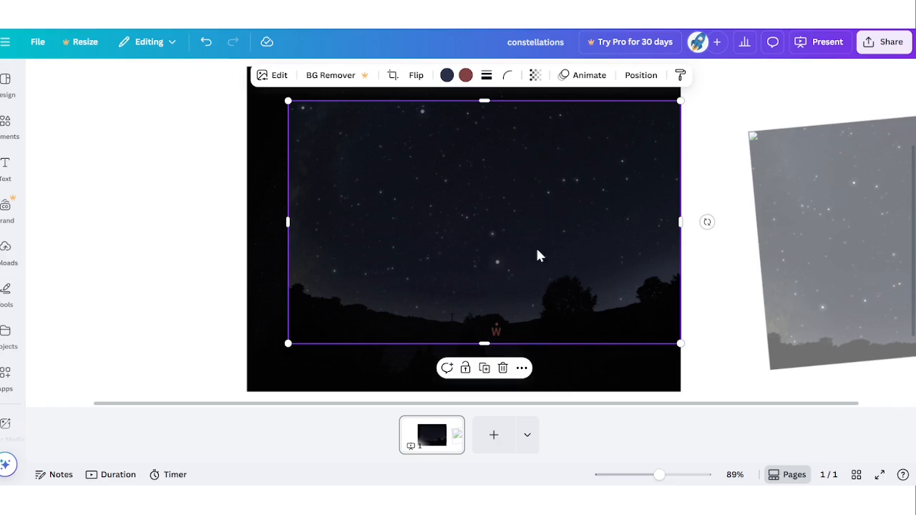
- Move the night-sky photo leftward on the canvas and place the star map partly over its right half
{"action": "left_click_drag", "start_coordinate": [520, 291], "coordinate": [698, 309]}
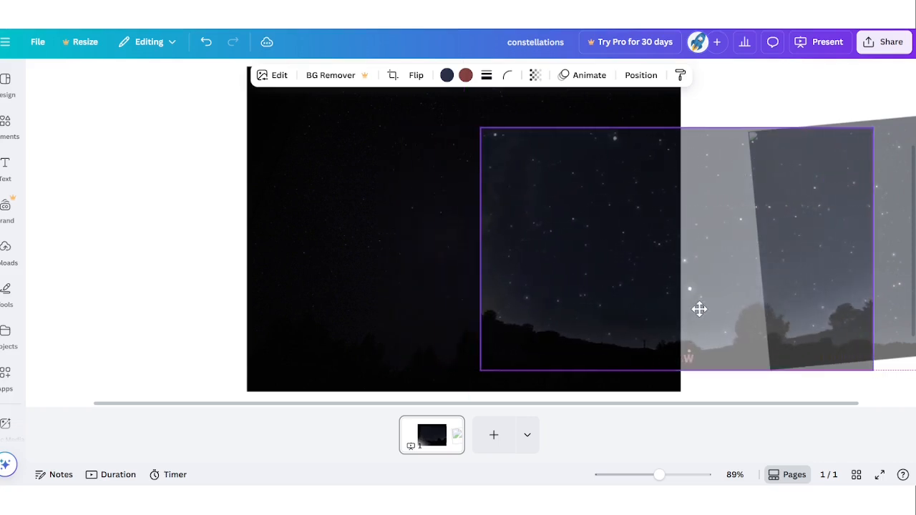
{"action": "left_click_drag", "start_coordinate": [413, 253], "coordinate": [221, 242]}
{"action": "mouse_move", "coordinate": [298, 249]}
{"action": "left_mouse_down"}
{"action": "mouse_move", "coordinate": [253, 249]}
{"action": "mouse_move", "coordinate": [280, 252]}
{"action": "left_mouse_up"}
{"action": "left_click_drag", "start_coordinate": [659, 310], "coordinate": [407, 309]}
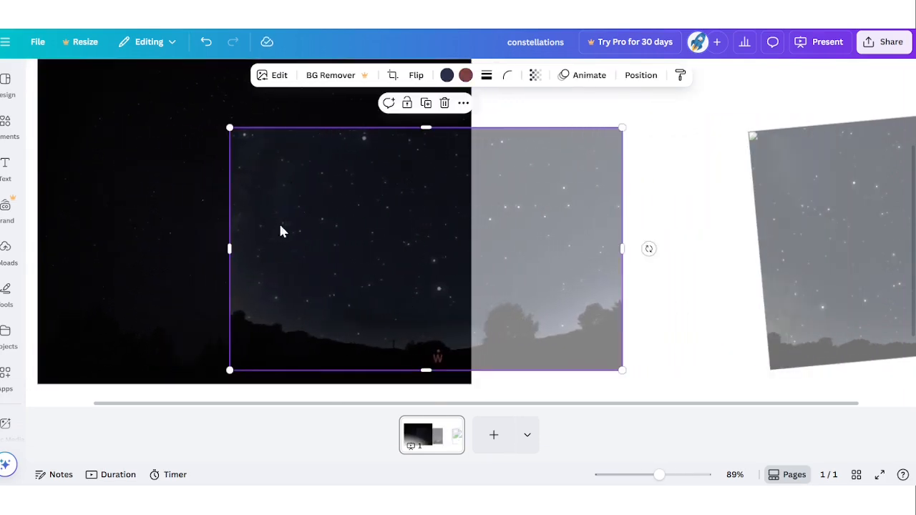
- Crop the star map from its right side to about half its width and enlarge it from its upper-left corner
{"action": "left_click_drag", "start_coordinate": [621, 250], "coordinate": [435, 263]}
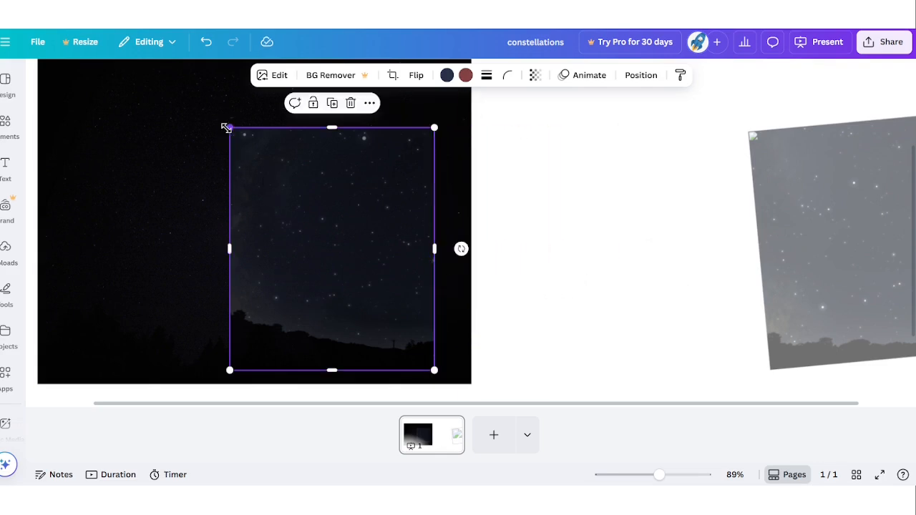
{"action": "left_click_drag", "start_coordinate": [226, 127], "coordinate": [185, 77]}
{"action": "scroll", "coordinate": [405, 216], "scroll_direction": "up", "scroll_amount": 2}
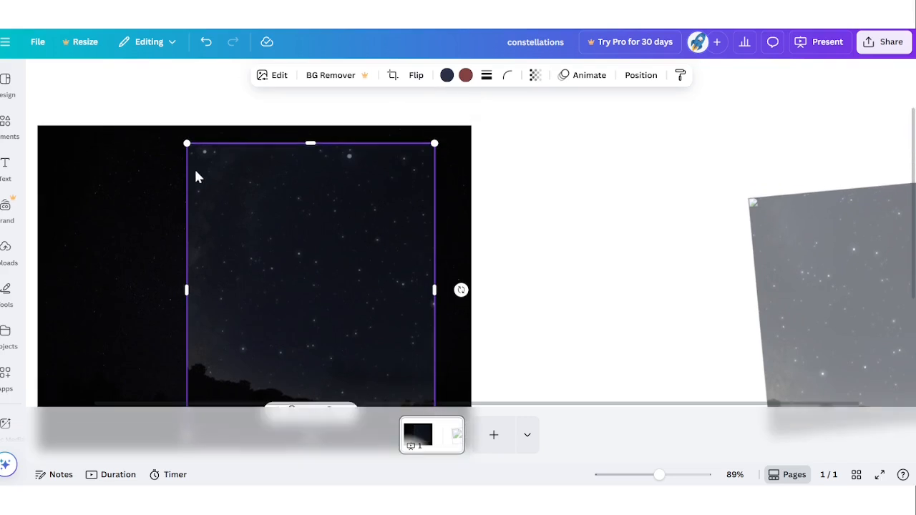
{"action": "left_click_drag", "start_coordinate": [189, 143], "coordinate": [138, 85]}
- Move the star map beside the photo to compare the star patterns, and lay it back over the photo's middle
{"action": "left_click_drag", "start_coordinate": [292, 265], "coordinate": [587, 257]}
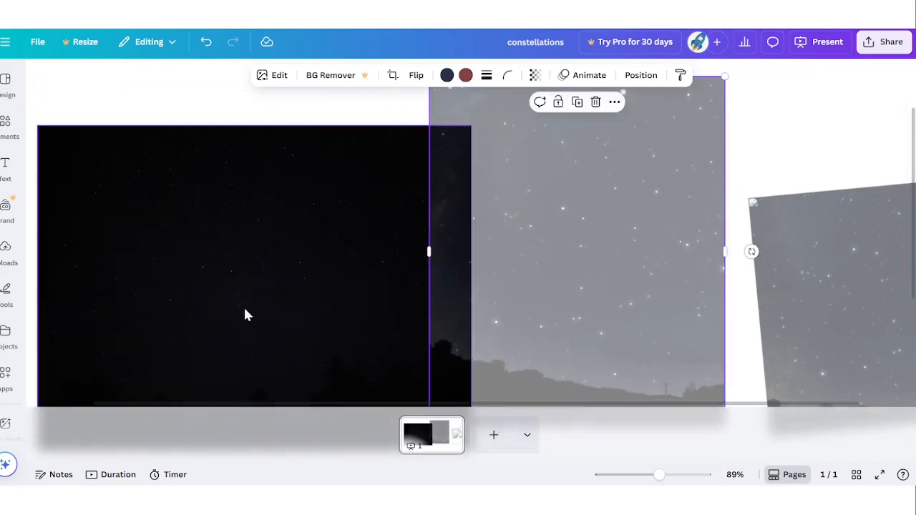
{"action": "scroll", "coordinate": [227, 294], "scroll_direction": "left", "scroll_amount": 2}
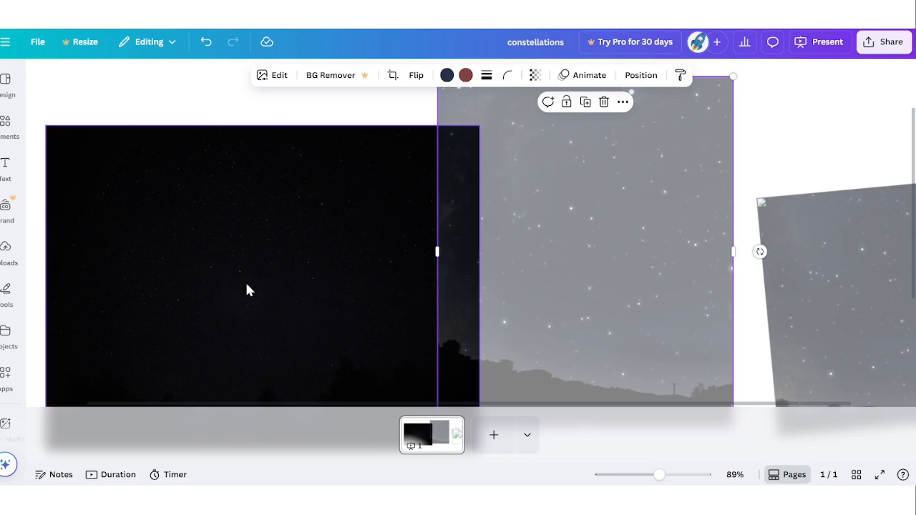
{"action": "left_click_drag", "start_coordinate": [584, 337], "coordinate": [254, 316]}
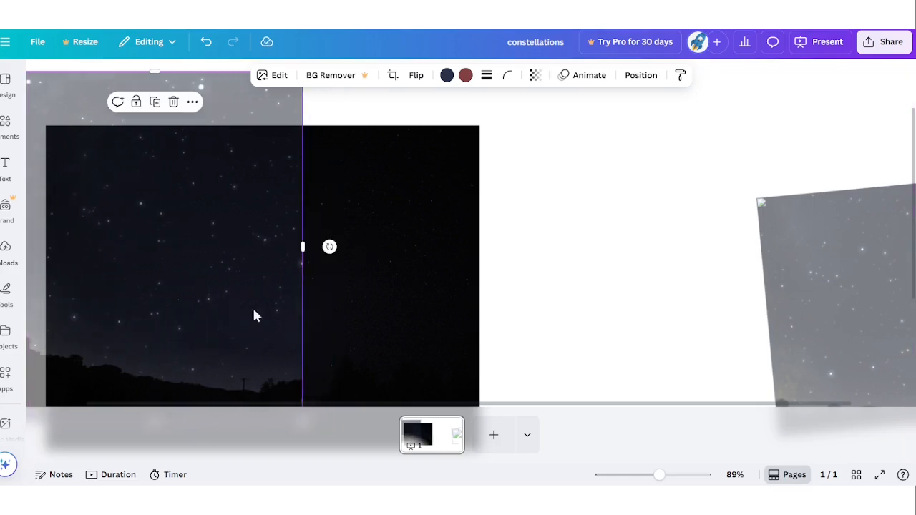
{"action": "scroll", "coordinate": [389, 270], "scroll_direction": "up", "scroll_amount": 5}
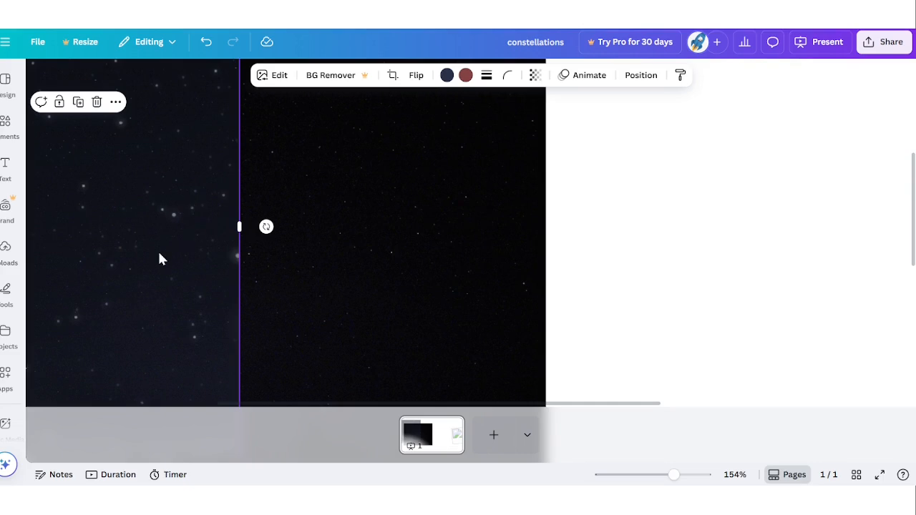
{"action": "left_click_drag", "start_coordinate": [157, 251], "coordinate": [359, 289]}
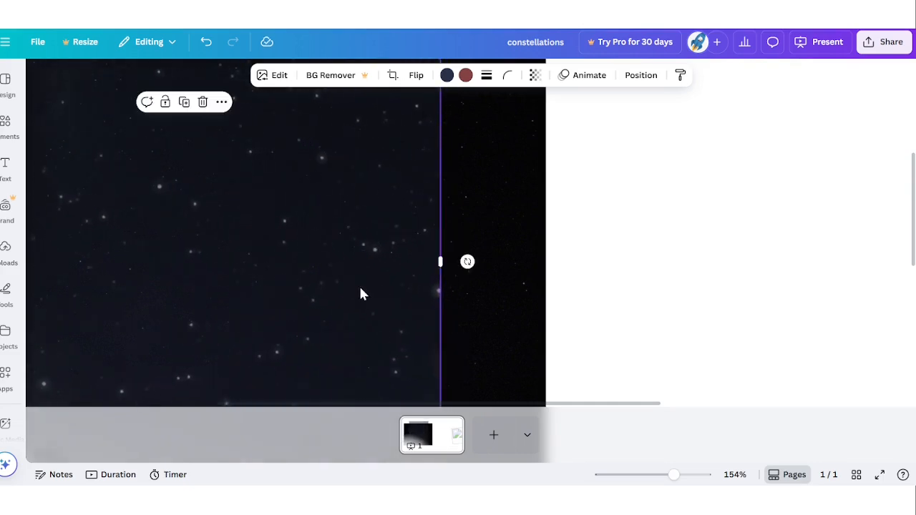
- Crop the star map's top, restore part of its right side, enlarge it and position it inside the photo's upper-right area
{"action": "scroll", "coordinate": [360, 290], "scroll_direction": "down", "scroll_amount": 7}
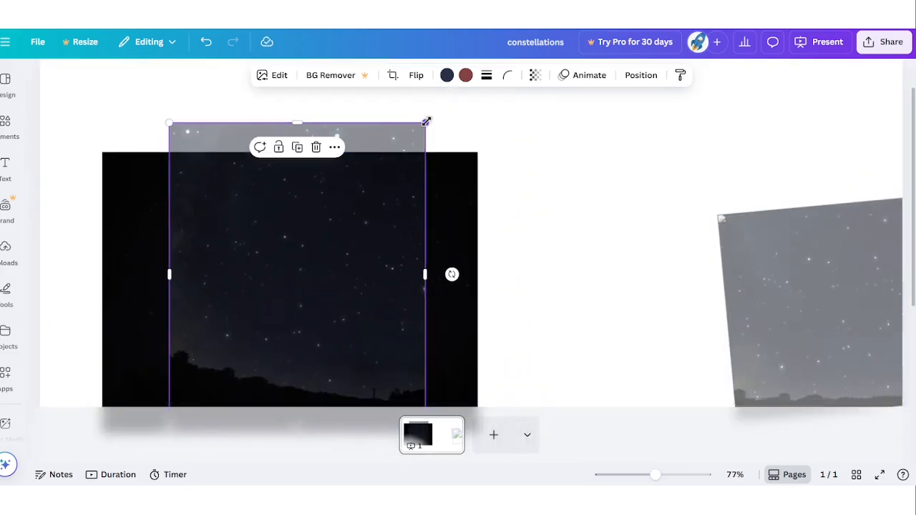
{"action": "left_click_drag", "start_coordinate": [298, 121], "coordinate": [298, 172]}
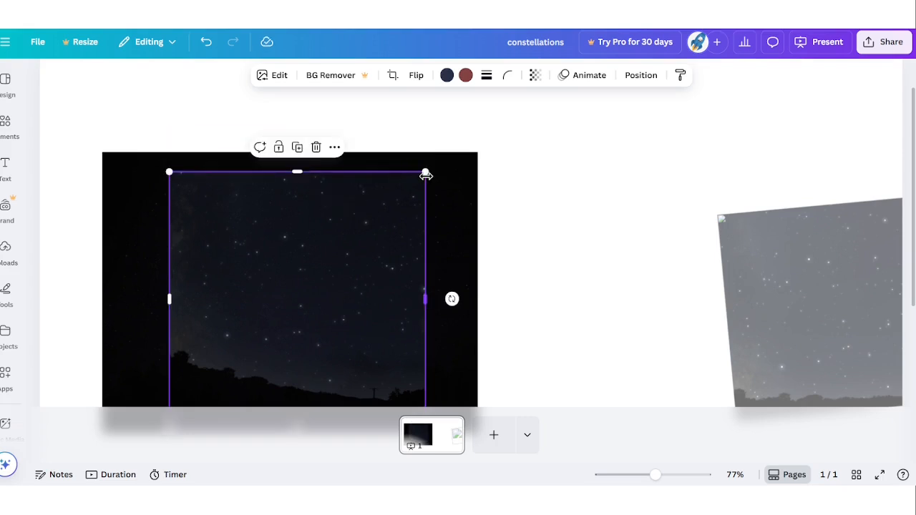
{"action": "left_click_drag", "start_coordinate": [425, 175], "coordinate": [499, 135]}
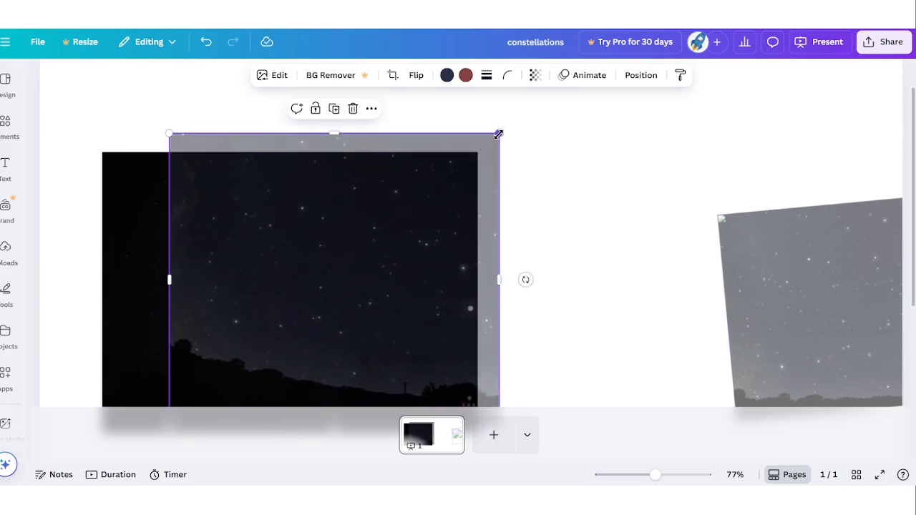
{"action": "left_click_drag", "start_coordinate": [452, 203], "coordinate": [404, 256]}
{"action": "scroll", "coordinate": [421, 226], "scroll_direction": "up", "scroll_amount": 9}
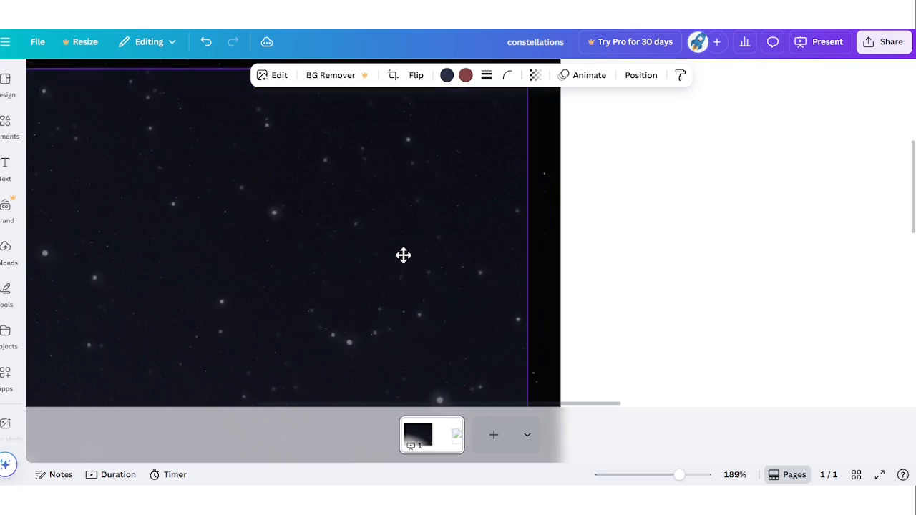
- Rotate the star map a few degrees counterclockwise and nudge it right and down to match the photo's stars
{"action": "scroll", "coordinate": [403, 261], "scroll_direction": "down", "scroll_amount": 5, "text": "ctrl"}
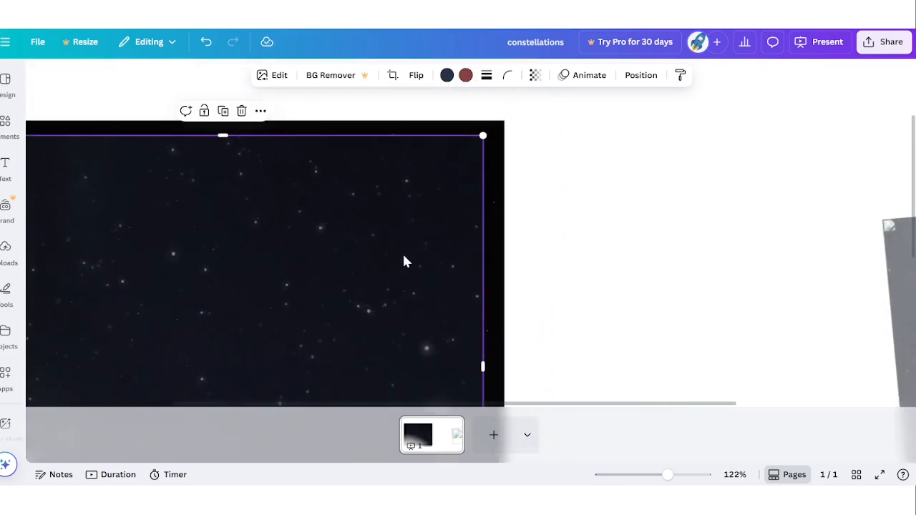
{"action": "scroll", "coordinate": [443, 279], "scroll_direction": "down", "scroll_amount": 1}
{"action": "left_click_drag", "start_coordinate": [509, 327], "coordinate": [516, 302]}
{"action": "scroll", "coordinate": [332, 286], "scroll_direction": "up", "scroll_amount": 8, "text": "ctrl"}
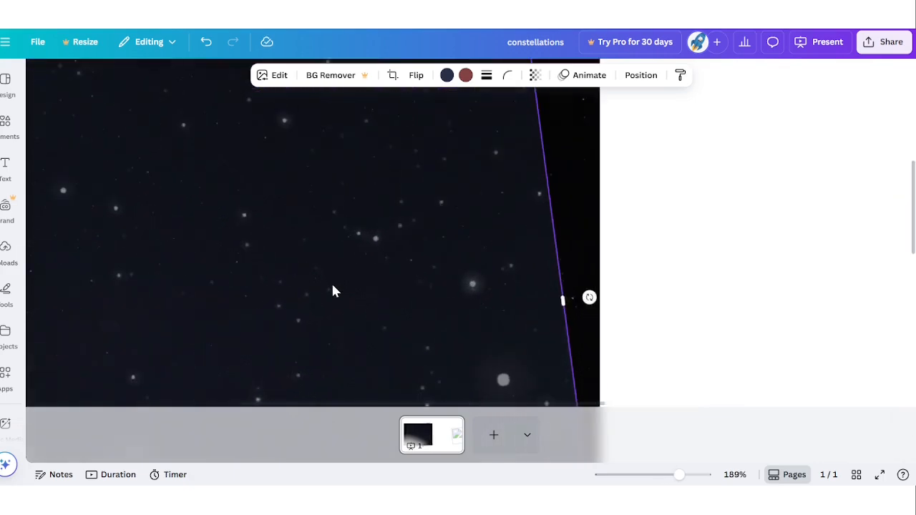
{"action": "left_click_drag", "start_coordinate": [377, 272], "coordinate": [462, 296]}
- Rotate the star map slightly further counterclockwise and enlarge it from its upper-right corner to match the photo's star spacing
{"action": "scroll", "coordinate": [404, 321], "scroll_direction": "down", "scroll_amount": 4, "text": "ctrl"}
{"action": "scroll", "coordinate": [404, 325], "scroll_direction": "down", "scroll_amount": 1, "text": "ctrl"}
{"action": "scroll", "coordinate": [542, 311], "scroll_direction": "down", "scroll_amount": 3, "text": "ctrl"}
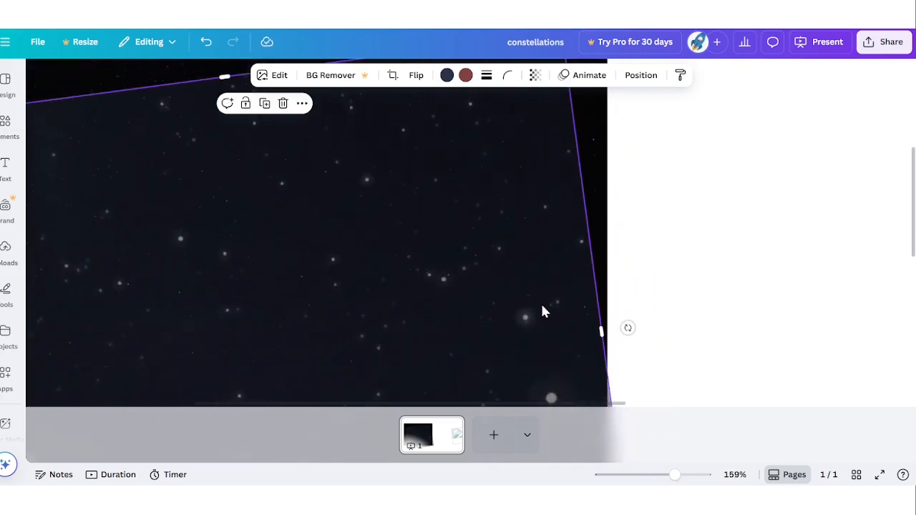
{"action": "left_click_drag", "start_coordinate": [627, 327], "coordinate": [633, 302]}
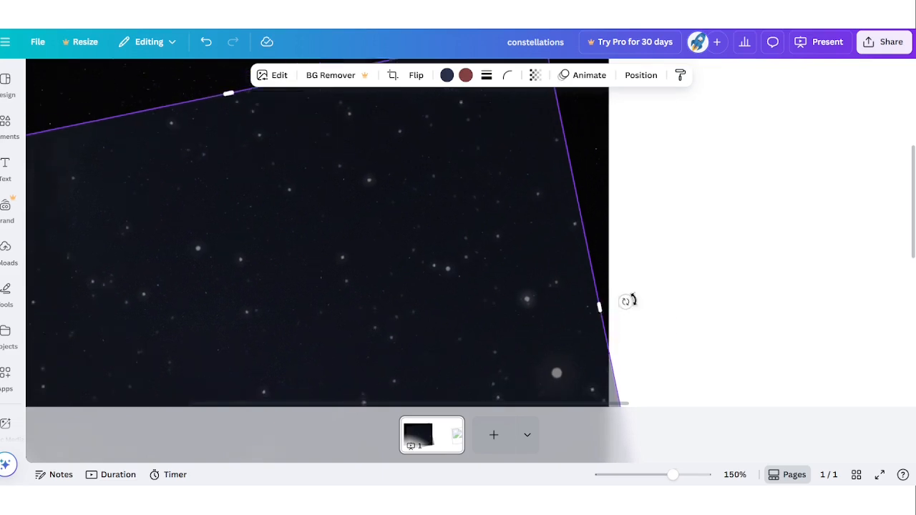
{"action": "scroll", "coordinate": [447, 182], "scroll_direction": "down", "scroll_amount": 5, "text": "ctrl"}
{"action": "left_click_drag", "start_coordinate": [503, 134], "coordinate": [519, 113]}
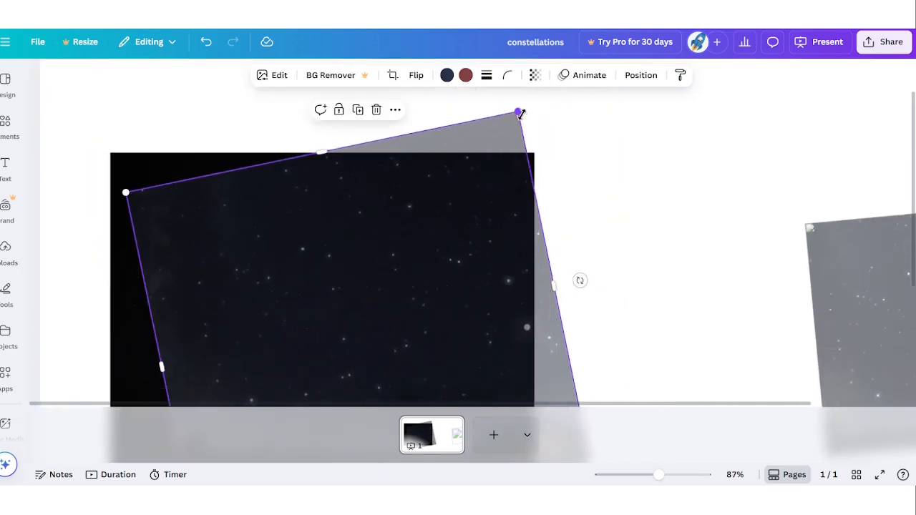
{"action": "scroll", "coordinate": [464, 221], "scroll_direction": "up", "scroll_amount": 5, "text": "ctrl"}
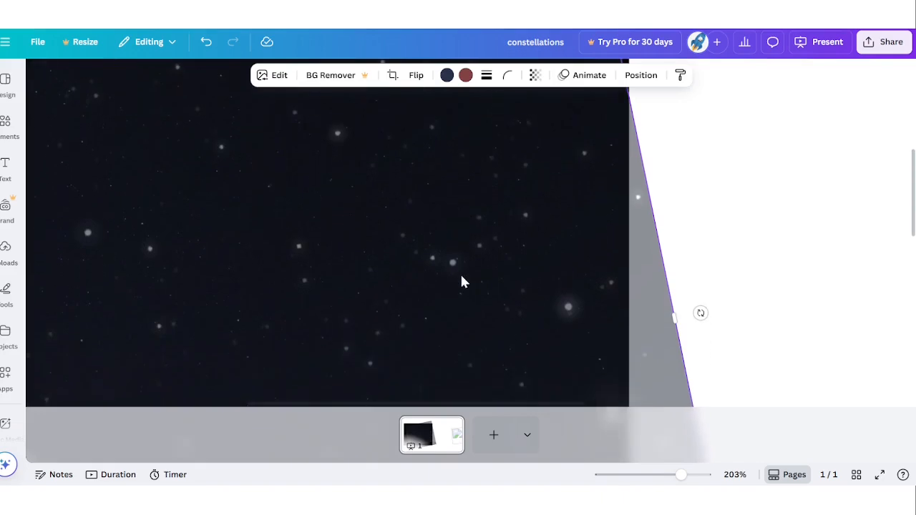
- Move the star map left and down over the photo and enlarge it from its upper-right corner
{"action": "left_click_drag", "start_coordinate": [465, 280], "coordinate": [422, 331]}
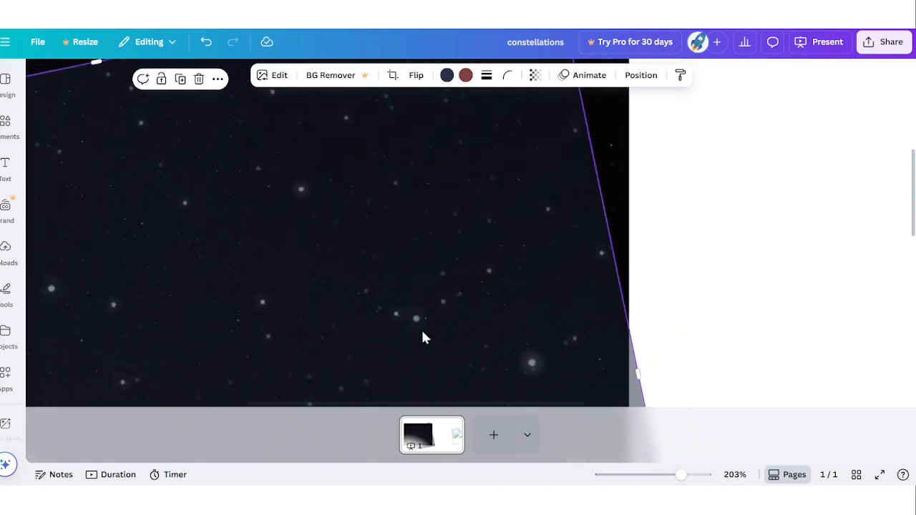
{"action": "scroll", "coordinate": [597, 326], "scroll_direction": "down", "scroll_amount": 5, "text": "ctrl"}
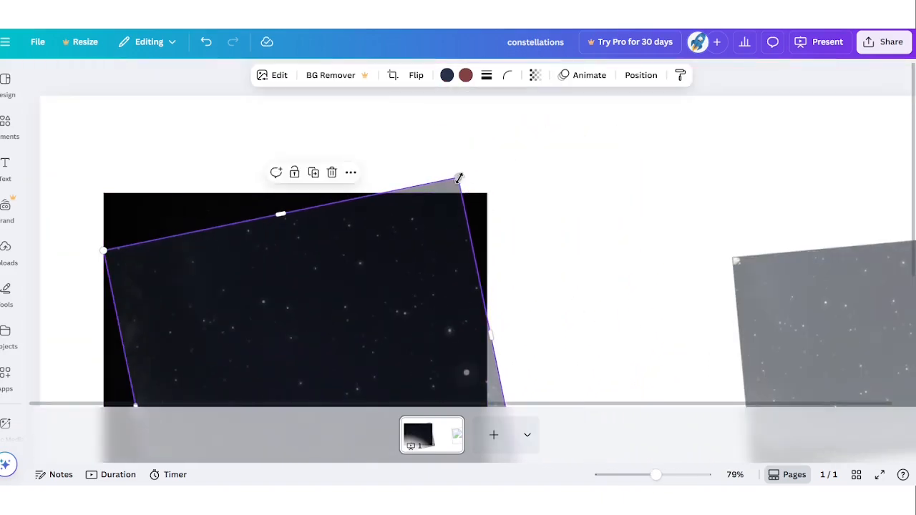
{"action": "left_click_drag", "start_coordinate": [460, 172], "coordinate": [511, 138]}
{"action": "left_click_drag", "start_coordinate": [446, 262], "coordinate": [419, 291]}
- Fine-tune the enlarged star map's position so its bright stars meet those in the photo
{"action": "scroll", "coordinate": [418, 298], "scroll_direction": "up", "scroll_amount": 2, "text": "ctrl"}
{"action": "scroll", "coordinate": [419, 297], "scroll_direction": "up", "scroll_amount": 3, "text": "ctrl"}
{"action": "left_click", "coordinate": [495, 335]}
{"action": "mouse_move", "coordinate": [495, 335]}
{"action": "left_mouse_down"}
{"action": "mouse_move", "coordinate": [508, 327]}
{"action": "mouse_move", "coordinate": [494, 338]}
{"action": "left_mouse_up"}
{"action": "left_click", "coordinate": [607, 354]}
{"action": "left_click_drag", "start_coordinate": [609, 353], "coordinate": [600, 351]}
- Enlarge the star map further from its upper-right corner until it extends past the photo's right edge
{"action": "scroll", "coordinate": [601, 354], "scroll_direction": "down", "scroll_amount": 5, "text": "ctrl"}
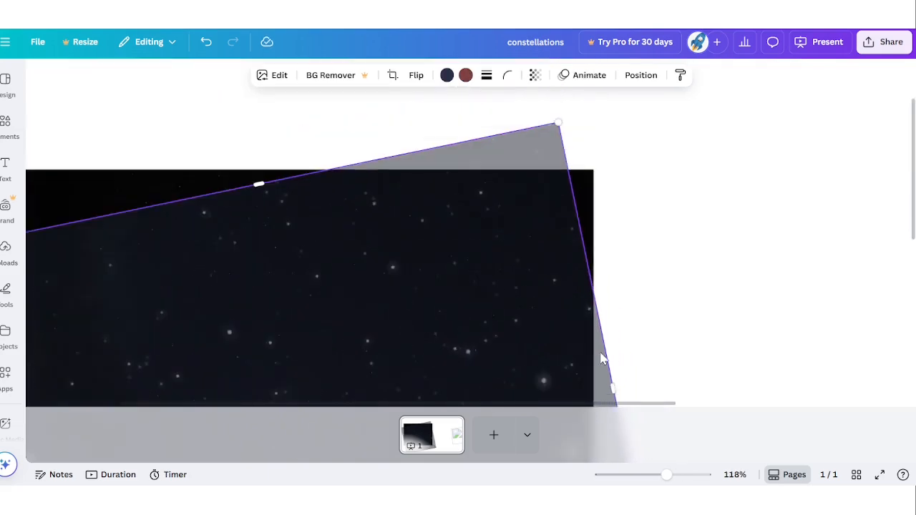
{"action": "left_click_drag", "start_coordinate": [560, 143], "coordinate": [588, 113]}
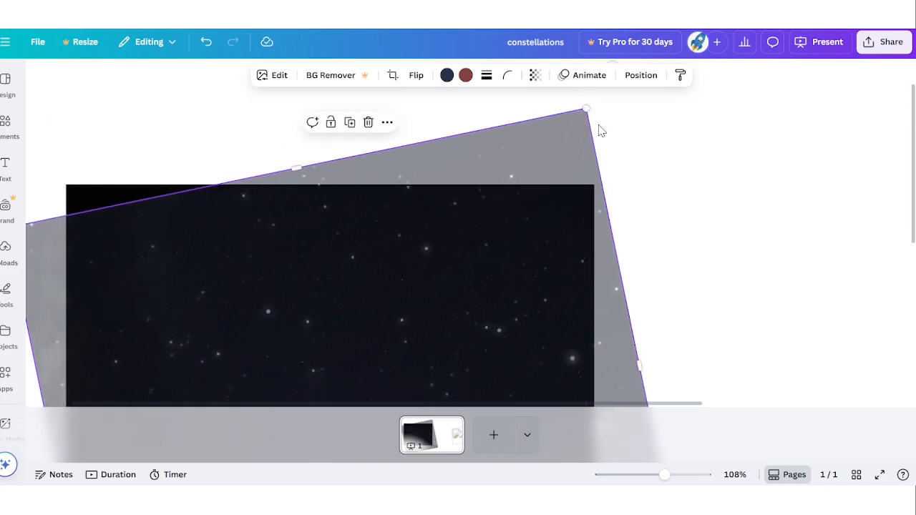
{"action": "scroll", "coordinate": [599, 131], "scroll_direction": "down", "scroll_amount": 2, "text": "ctrl"}
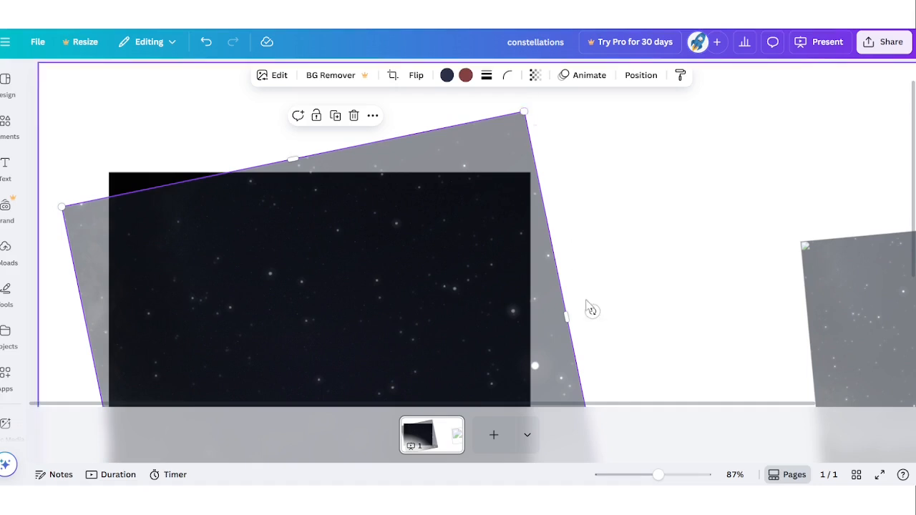
- Rotate the star map very slightly counterclockwise and move it left and down to realign the bright stars
{"action": "left_click_drag", "start_coordinate": [594, 309], "coordinate": [594, 305]}
{"action": "scroll", "coordinate": [438, 296], "scroll_direction": "up", "scroll_amount": 5, "text": "ctrl"}
{"action": "scroll", "coordinate": [438, 298], "scroll_direction": "up", "scroll_amount": 3, "text": "ctrl"}
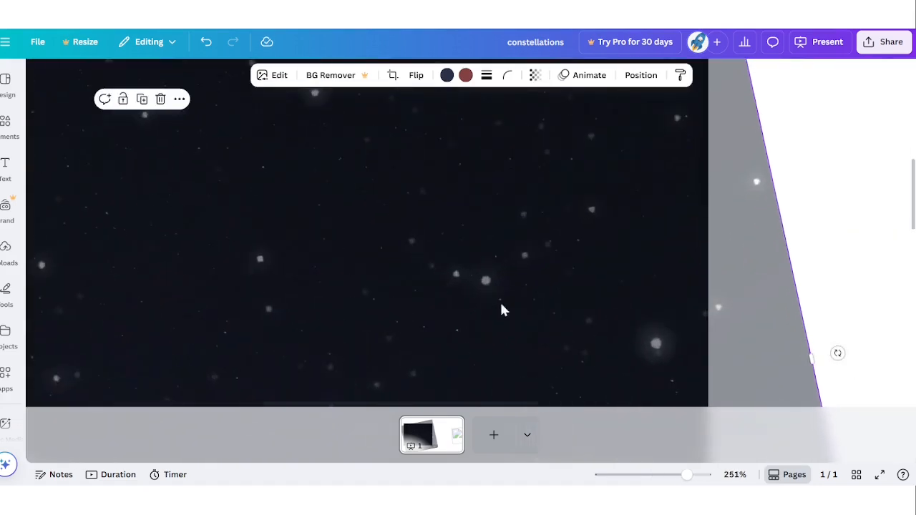
{"action": "left_click_drag", "start_coordinate": [499, 302], "coordinate": [476, 360]}
- Scale the star map up once more from its upper-right corner and shift it back over the matching star pattern
{"action": "scroll", "coordinate": [476, 364], "scroll_direction": "down", "scroll_amount": 5, "text": "ctrl"}
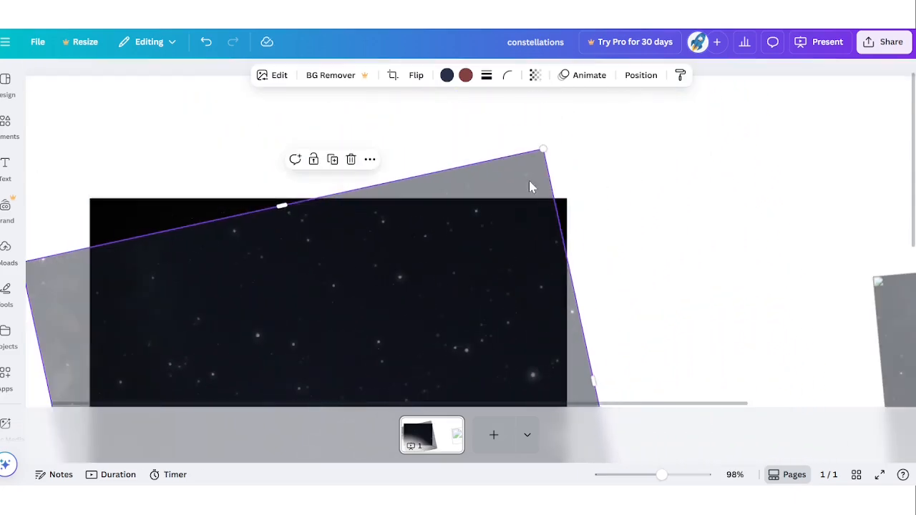
{"action": "left_click_drag", "start_coordinate": [548, 141], "coordinate": [578, 98]}
{"action": "scroll", "coordinate": [480, 301], "scroll_direction": "up", "scroll_amount": 5, "text": "ctrl"}
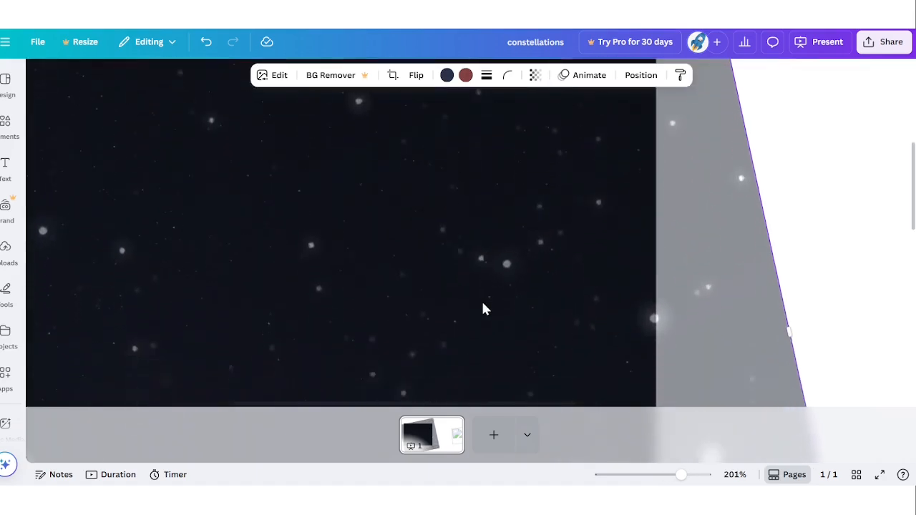
{"action": "left_click_drag", "start_coordinate": [483, 307], "coordinate": [479, 354]}
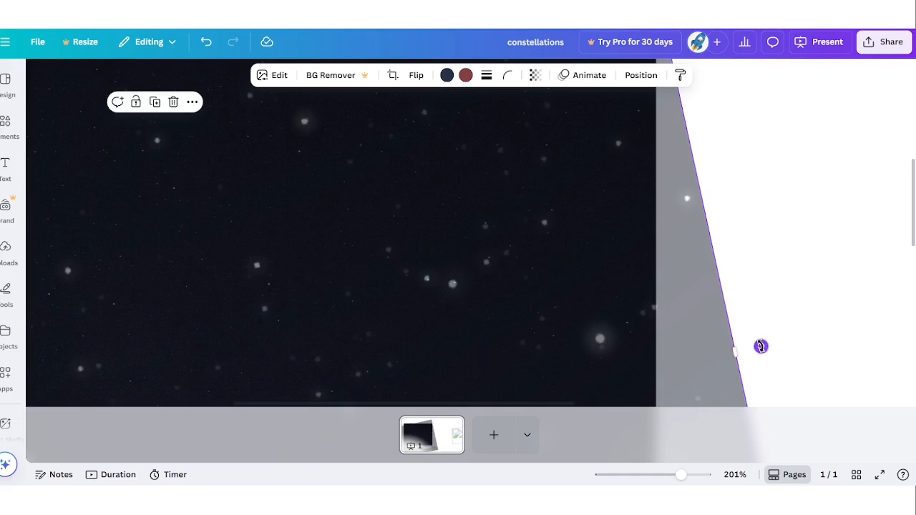
- Rotate the star map a little more counterclockwise and reposition it over the photo's matching stars
{"action": "left_click_drag", "start_coordinate": [760, 346], "coordinate": [762, 323]}
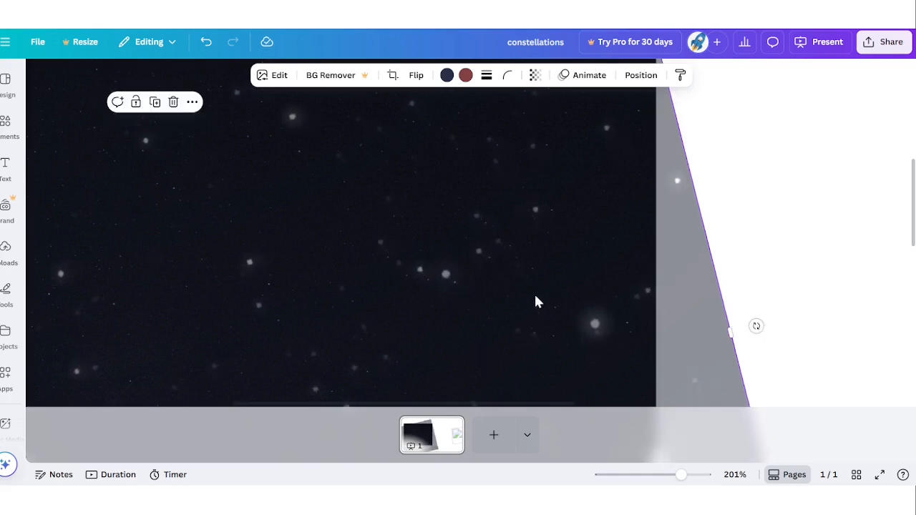
{"action": "left_click_drag", "start_coordinate": [536, 300], "coordinate": [451, 319]}
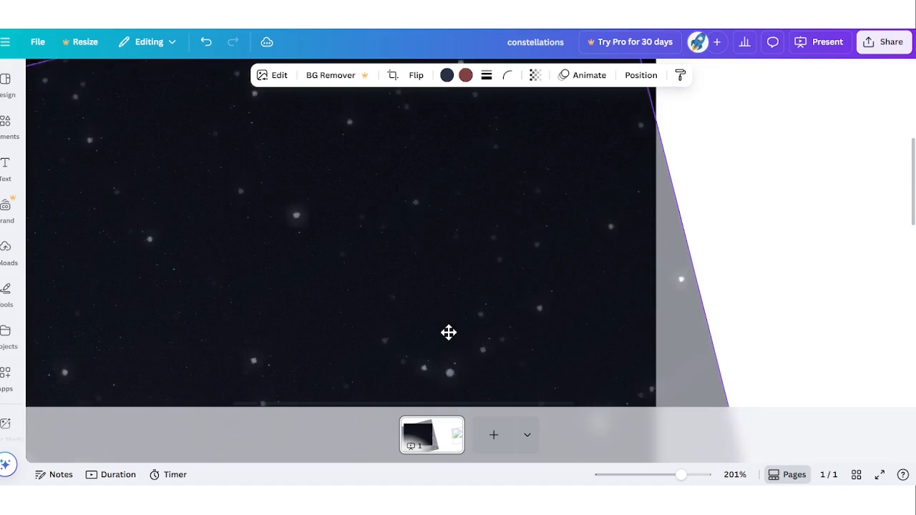
{"action": "scroll", "coordinate": [447, 319], "scroll_direction": "down", "scroll_amount": 4}
{"action": "mouse_move", "coordinate": [489, 272]}
{"action": "left_mouse_down"}
{"action": "mouse_move", "coordinate": [480, 265]}
{"action": "mouse_move", "coordinate": [492, 261]}
{"action": "left_mouse_up"}
- Nudge the star map slightly left at close range to bring its stars onto the photo's stars
{"action": "scroll", "coordinate": [492, 262], "scroll_direction": "down", "scroll_amount": 3}
{"action": "scroll", "coordinate": [407, 317], "scroll_direction": "up", "scroll_amount": 5}
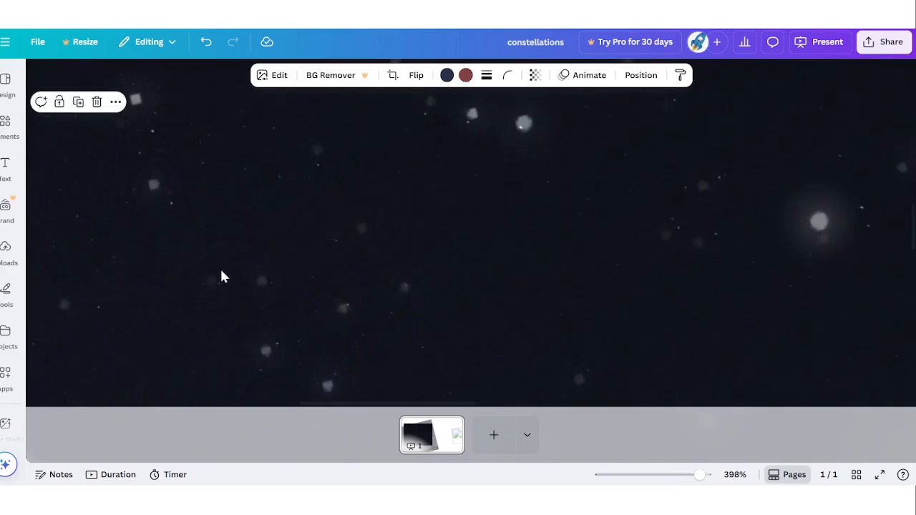
{"action": "mouse_move", "coordinate": [478, 278]}
{"action": "left_mouse_down"}
{"action": "mouse_move", "coordinate": [490, 272]}
{"action": "mouse_move", "coordinate": [485, 287]}
{"action": "mouse_move", "coordinate": [494, 268]}
{"action": "mouse_move", "coordinate": [484, 267]}
{"action": "mouse_move", "coordinate": [494, 274]}
{"action": "mouse_move", "coordinate": [482, 282]}
{"action": "mouse_move", "coordinate": [502, 300]}
{"action": "mouse_move", "coordinate": [466, 279]}
{"action": "left_mouse_up"}
- Compare the star pattern across the photo's right part and make small corrective shifts to the star map
{"action": "scroll", "coordinate": [466, 276], "scroll_direction": "down", "scroll_amount": 5}
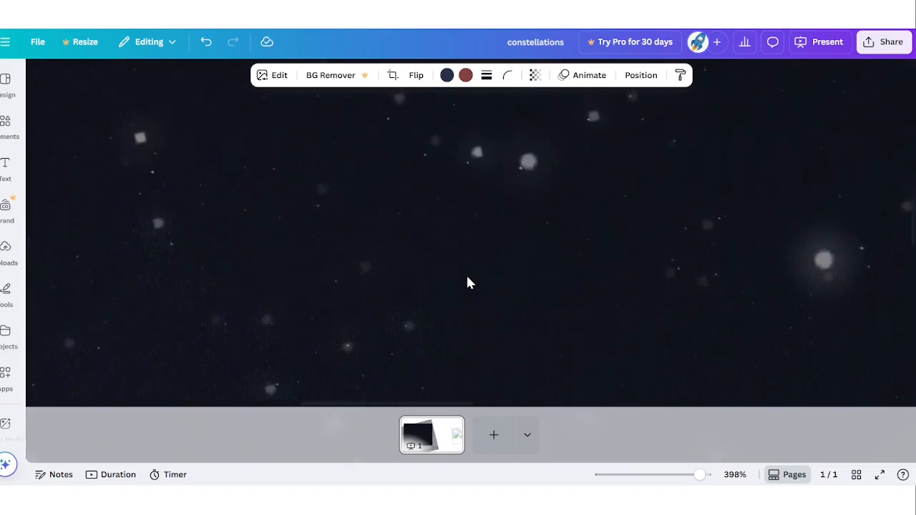
{"action": "scroll", "coordinate": [467, 284], "scroll_direction": "down", "scroll_amount": 1}
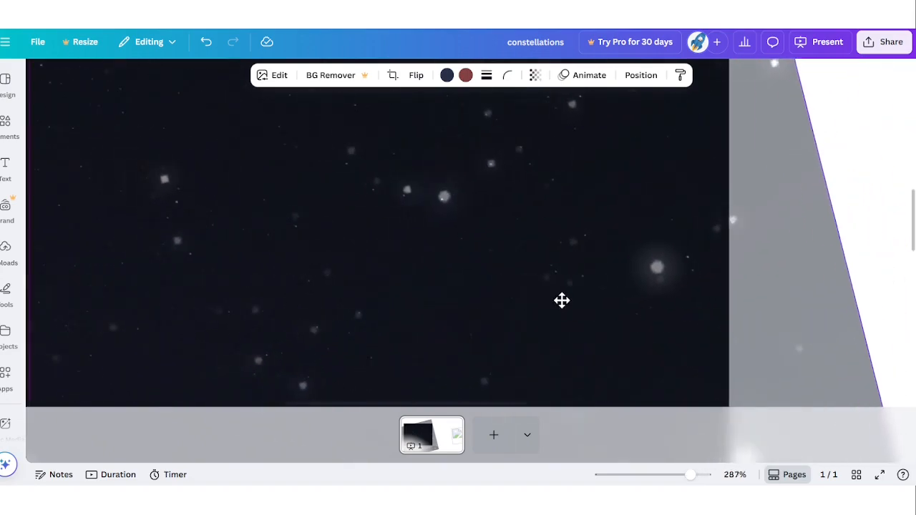
{"action": "scroll", "coordinate": [566, 293], "scroll_direction": "right", "scroll_amount": 1}
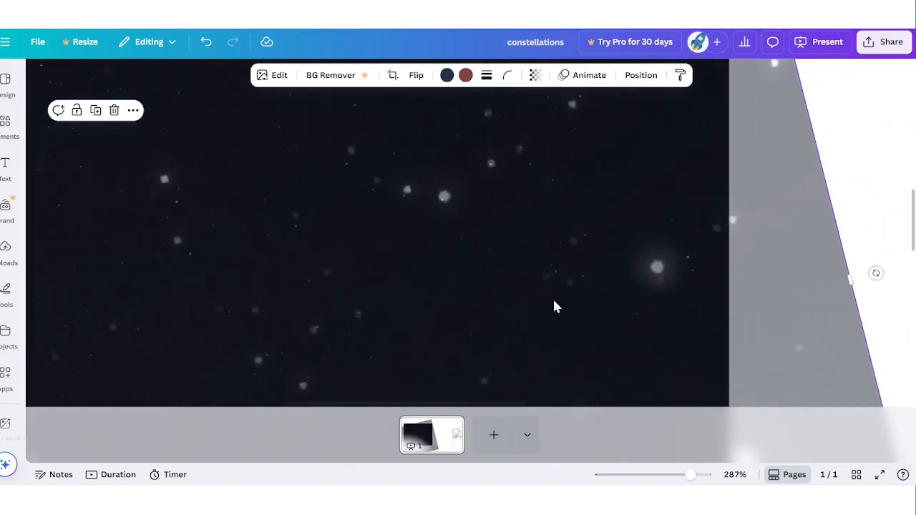
{"action": "scroll", "coordinate": [552, 297], "scroll_direction": "down", "scroll_amount": 6}
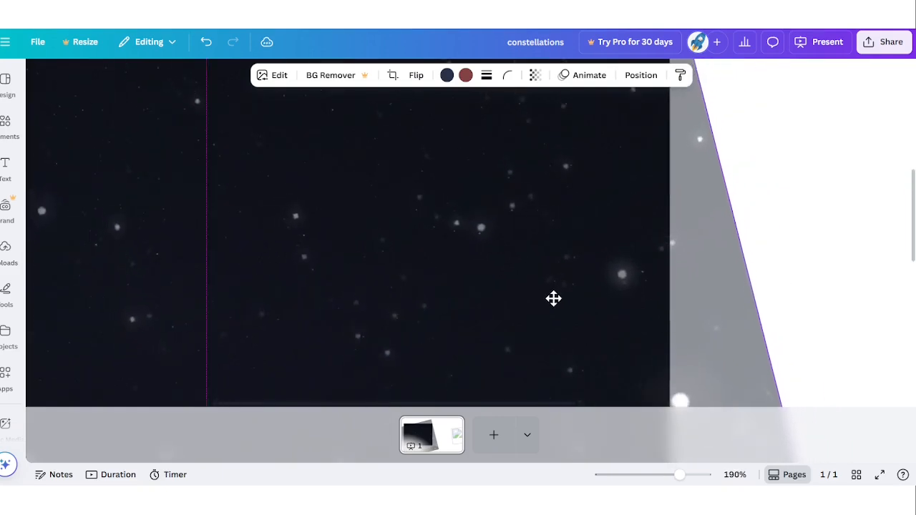
{"action": "scroll", "coordinate": [588, 298], "scroll_direction": "up", "scroll_amount": 2}
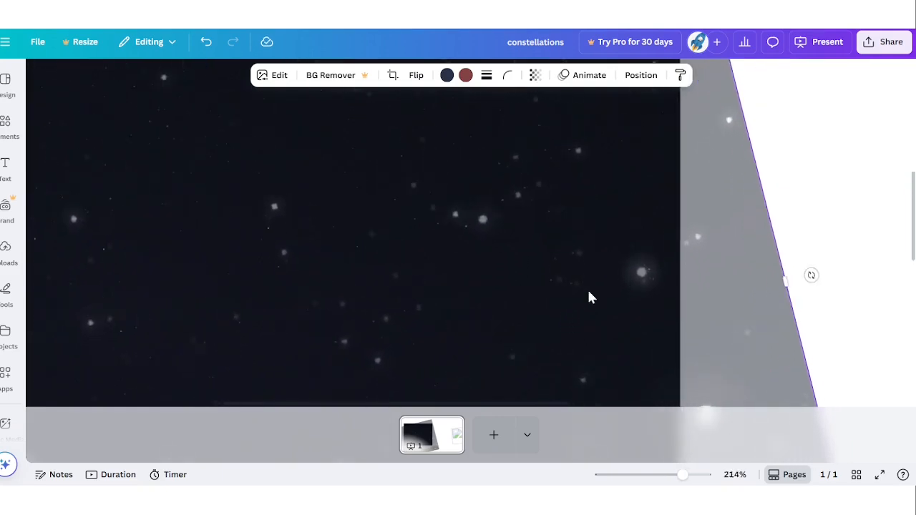
{"action": "scroll", "coordinate": [589, 298], "scroll_direction": "up", "scroll_amount": 4}
{"action": "left_click_drag", "start_coordinate": [659, 286], "coordinate": [633, 294]}
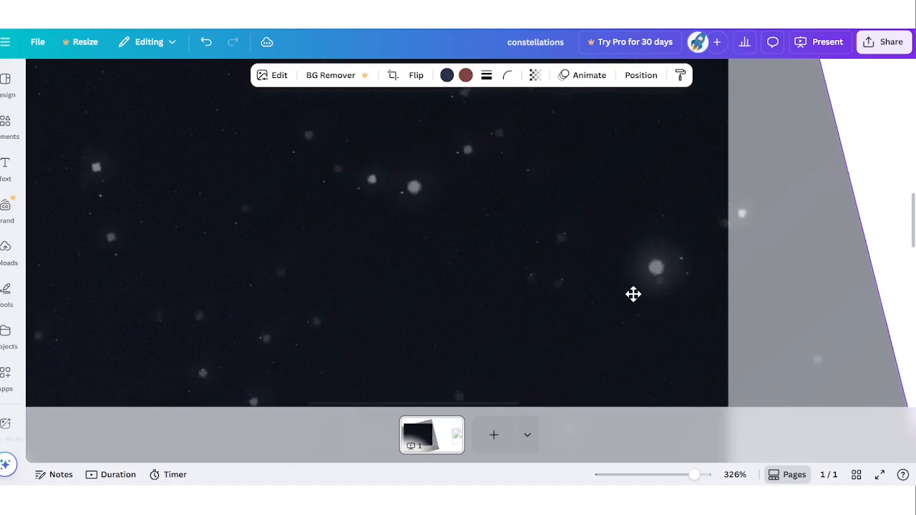
{"action": "scroll", "coordinate": [644, 252], "scroll_direction": "down", "scroll_amount": 4}
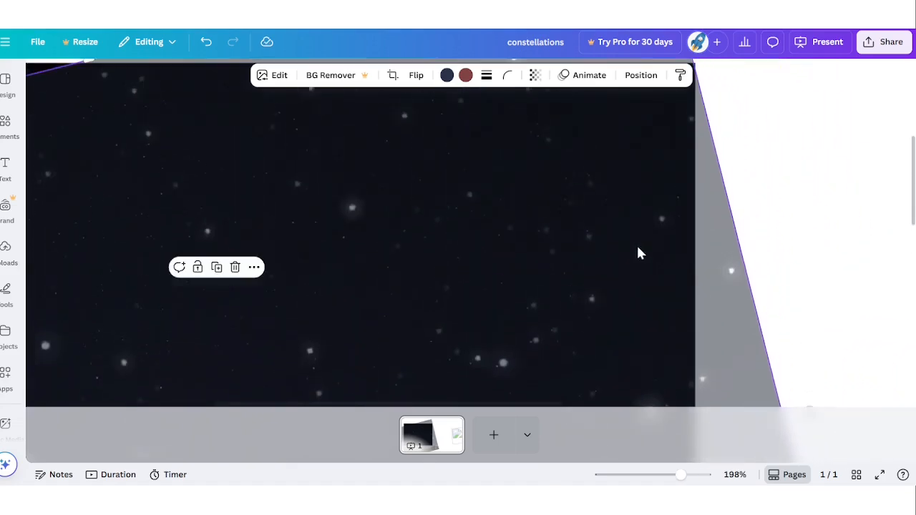
{"action": "left_click_drag", "start_coordinate": [718, 296], "coordinate": [713, 296]}
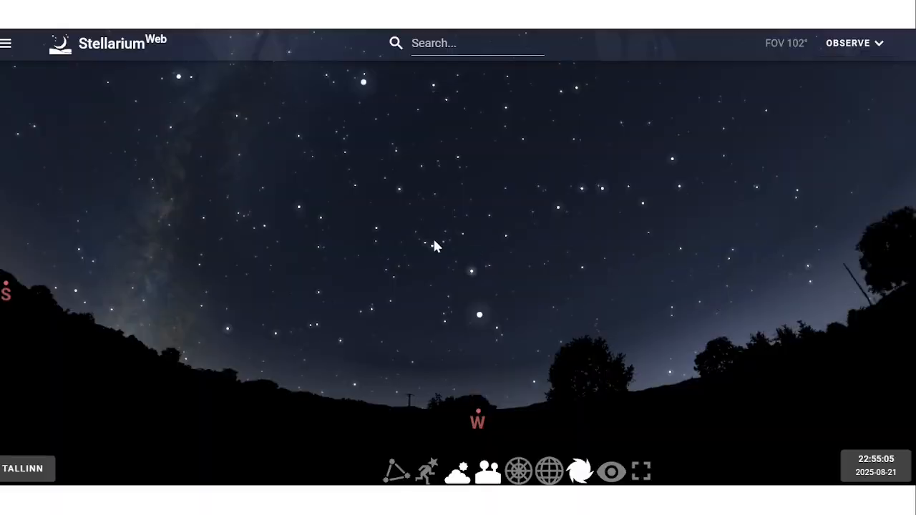
- Examine the stars around Alphecca in Stellarium Web and compare them closely with the overlay back in Canva
{"action": "scroll", "coordinate": [433, 237], "scroll_direction": "up", "scroll_amount": 6}
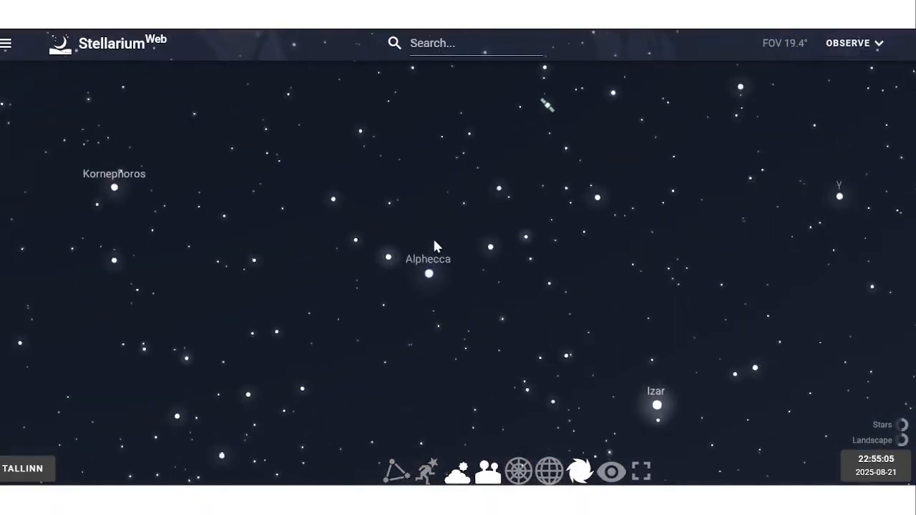
{"action": "scroll", "coordinate": [433, 237], "scroll_direction": "up", "scroll_amount": 3}
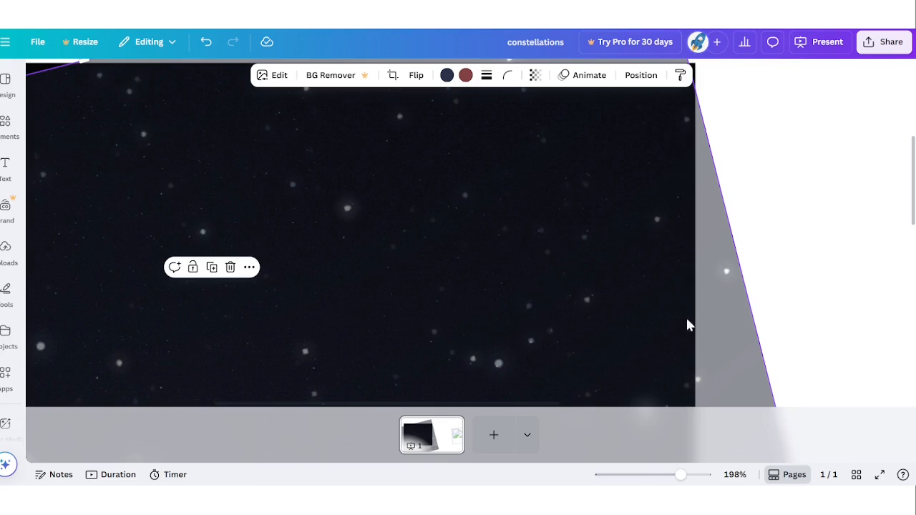
{"action": "left_click_drag", "start_coordinate": [687, 325], "coordinate": [708, 323]}
{"action": "scroll", "coordinate": [510, 367], "scroll_direction": "up", "scroll_amount": 5}
{"action": "scroll", "coordinate": [509, 366], "scroll_direction": "up", "scroll_amount": 3}
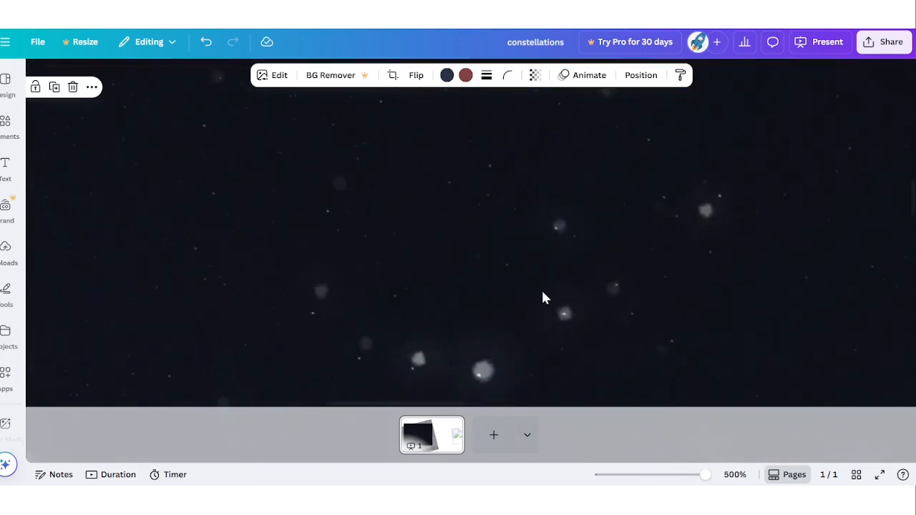